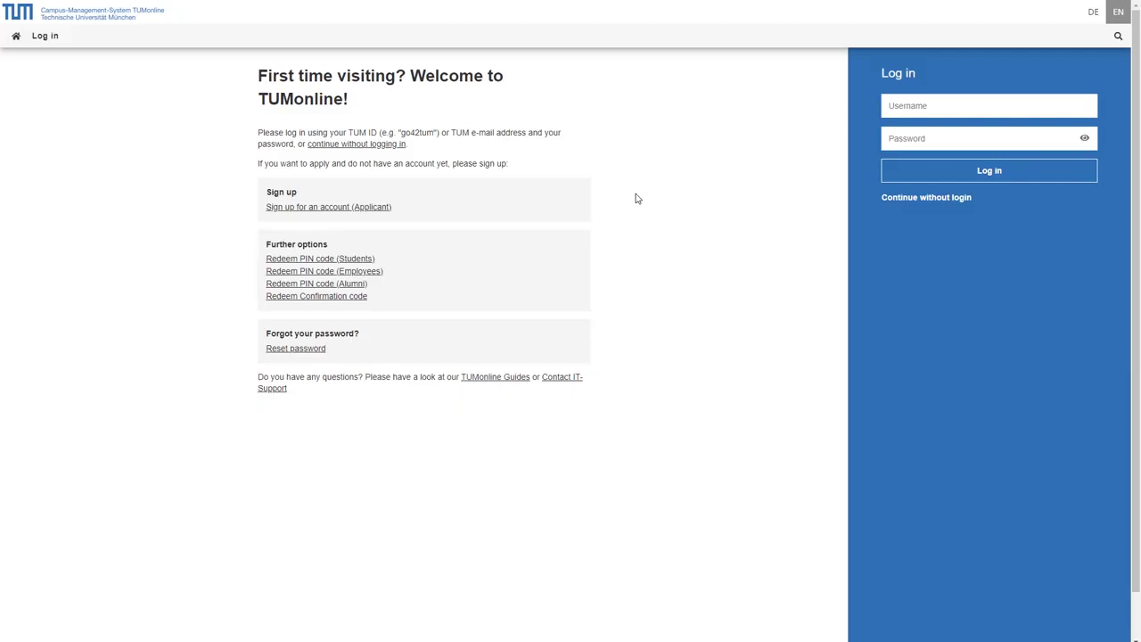
- Log in to TUMonline with the test account's username and password
click(951, 111)
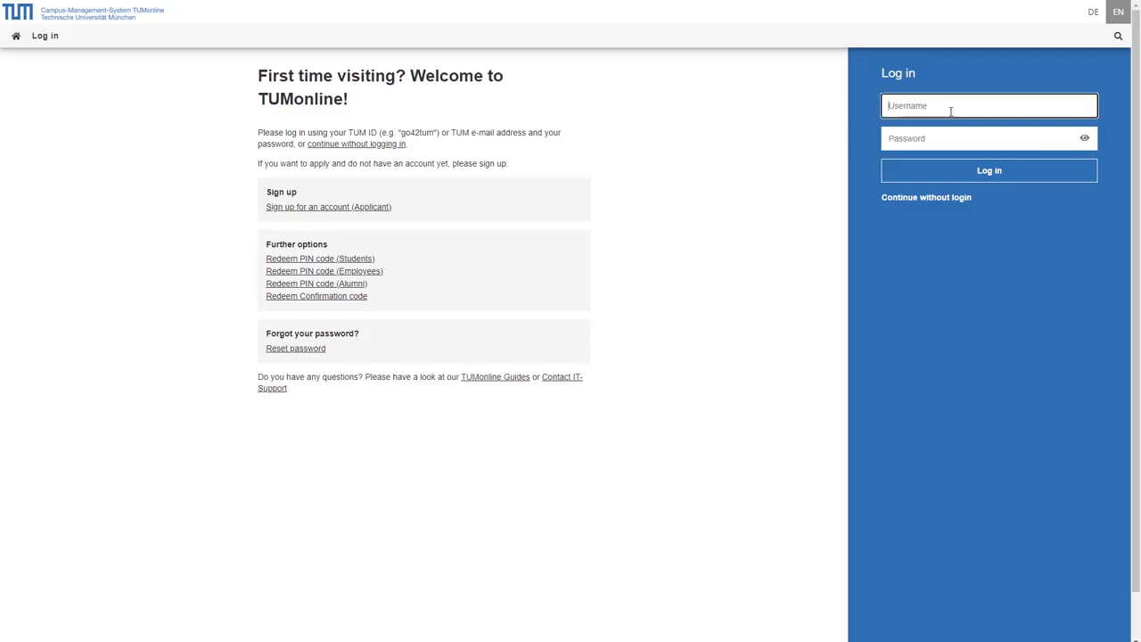
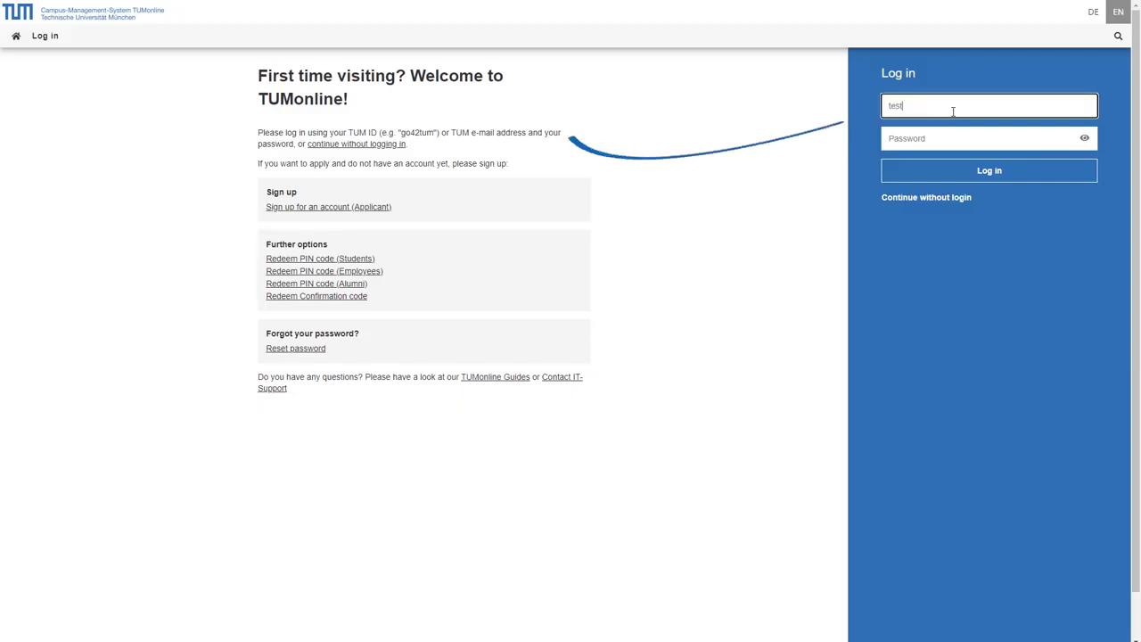
key(Tab)
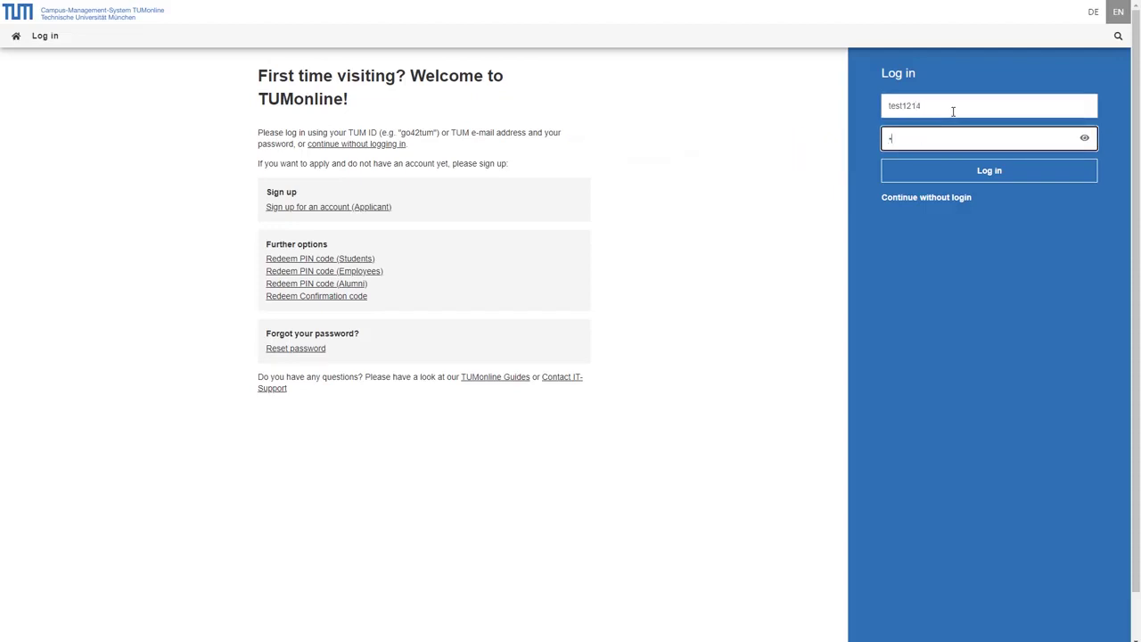
click(1014, 172)
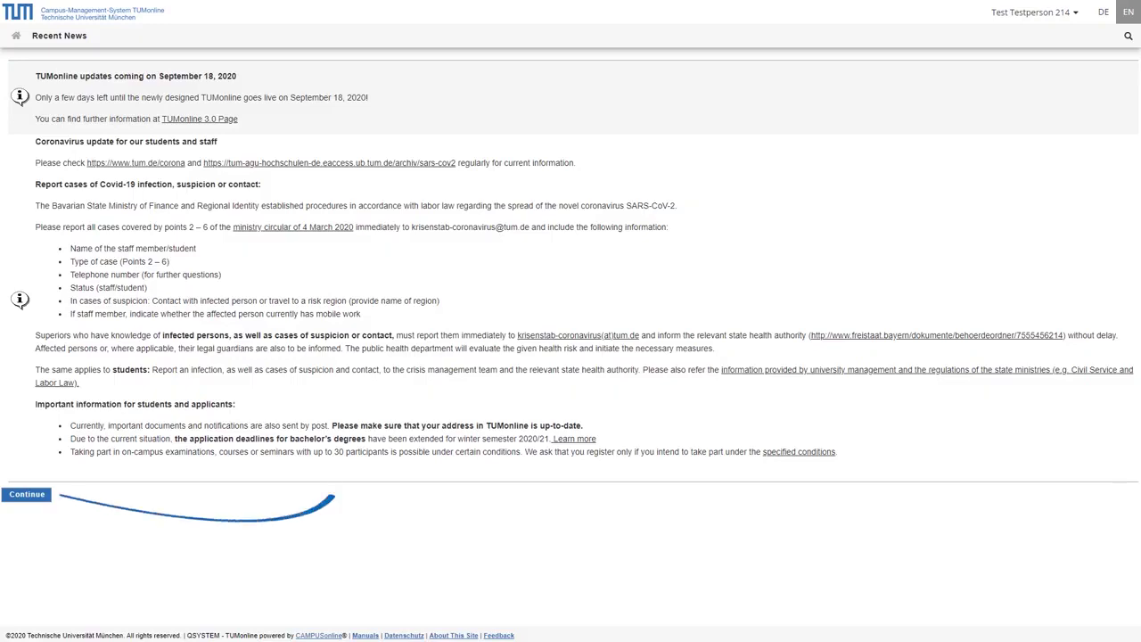
- Continue past the Recent News page to Home and open the Courses catalogue
click(41, 502)
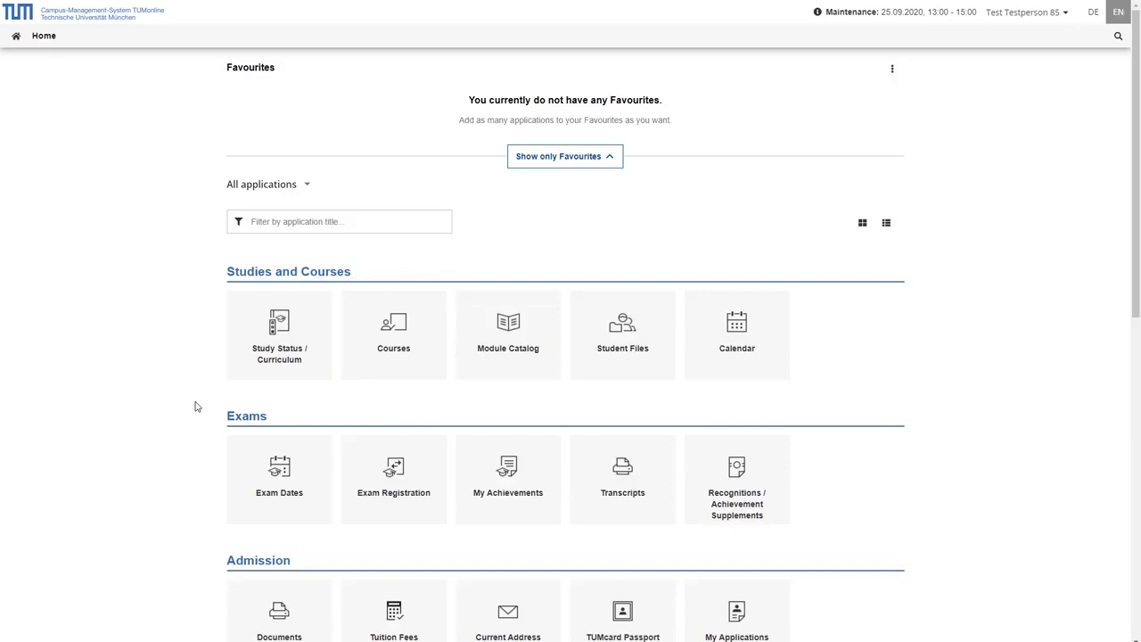
click(401, 382)
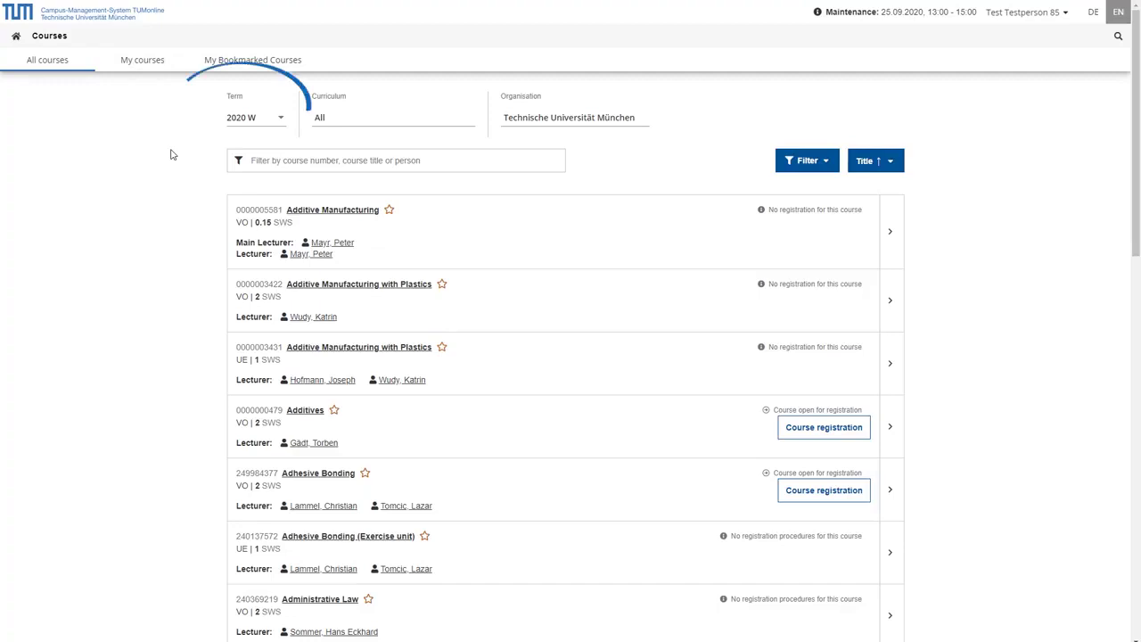
click(278, 119)
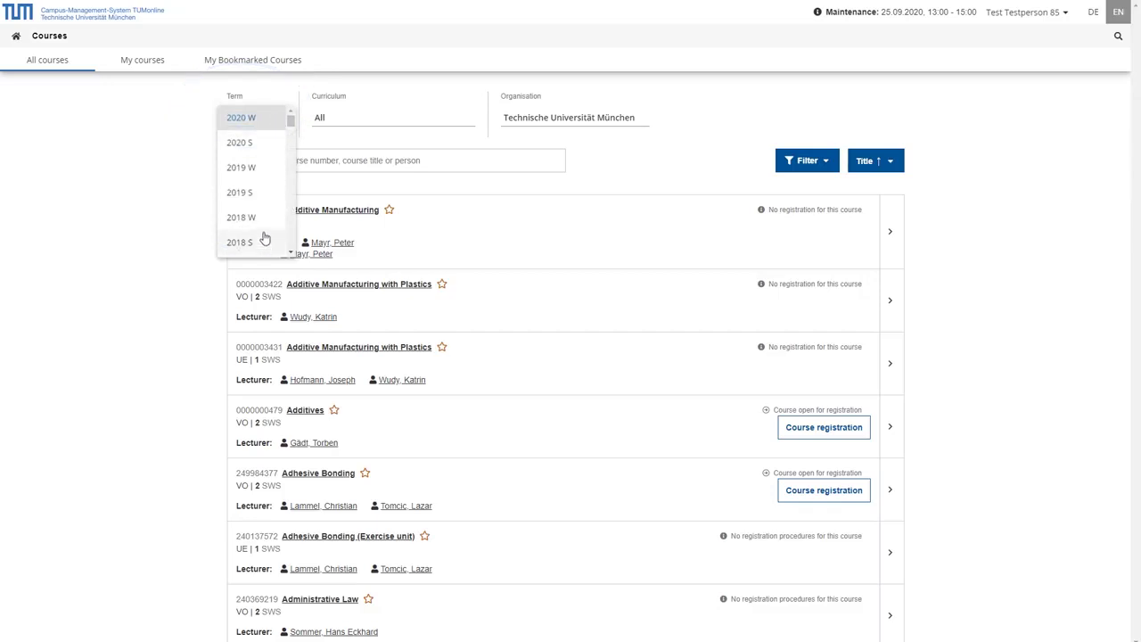
click(268, 122)
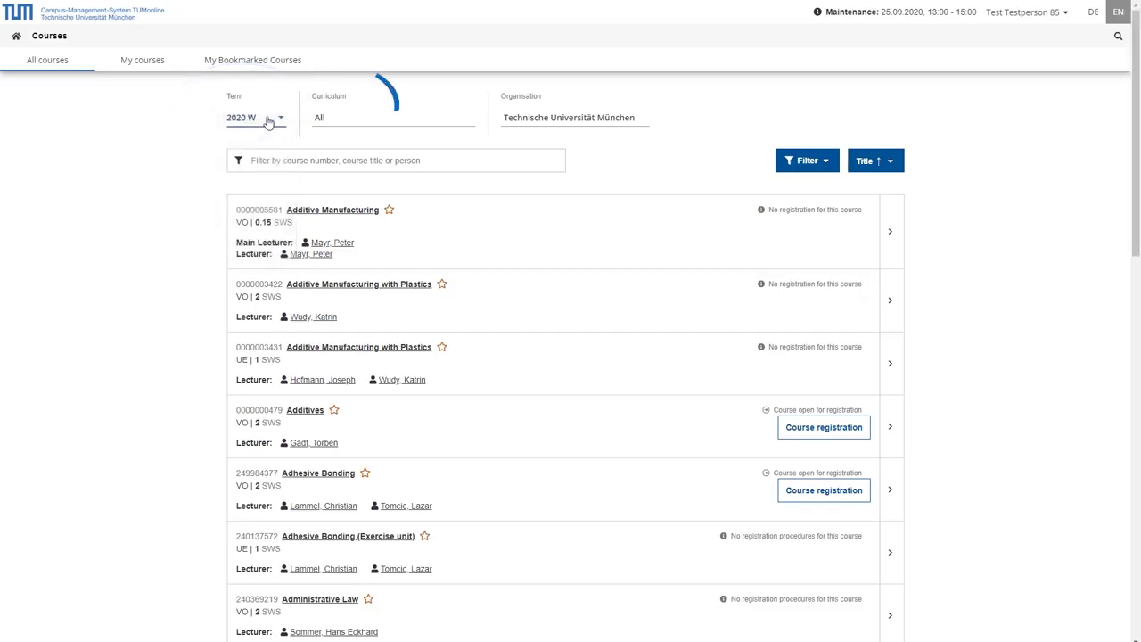
click(442, 119)
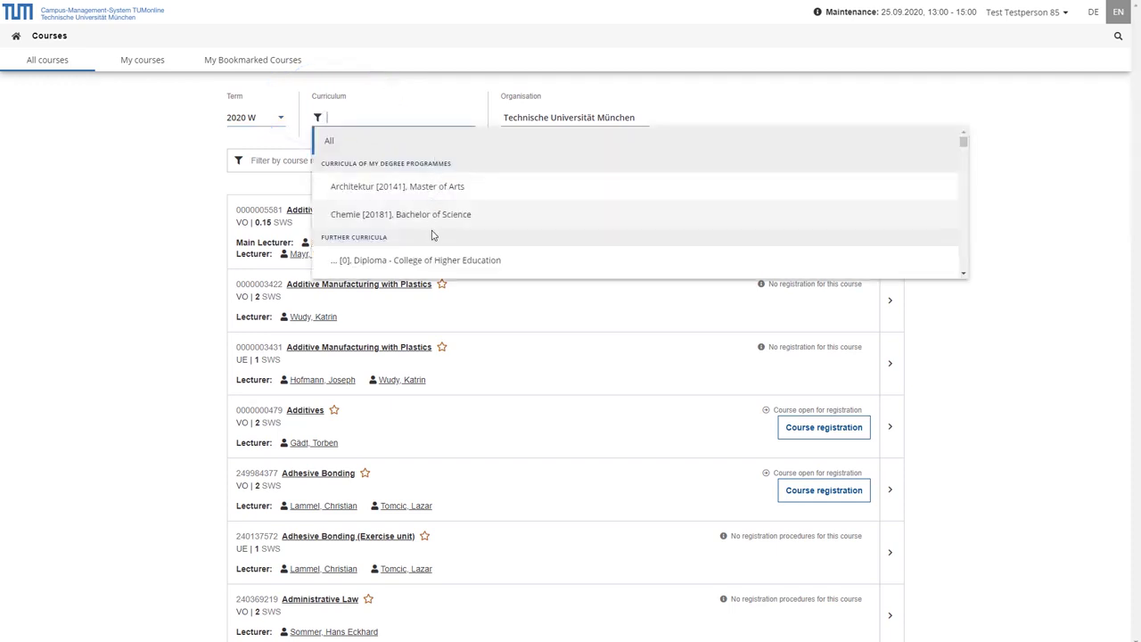
click(432, 95)
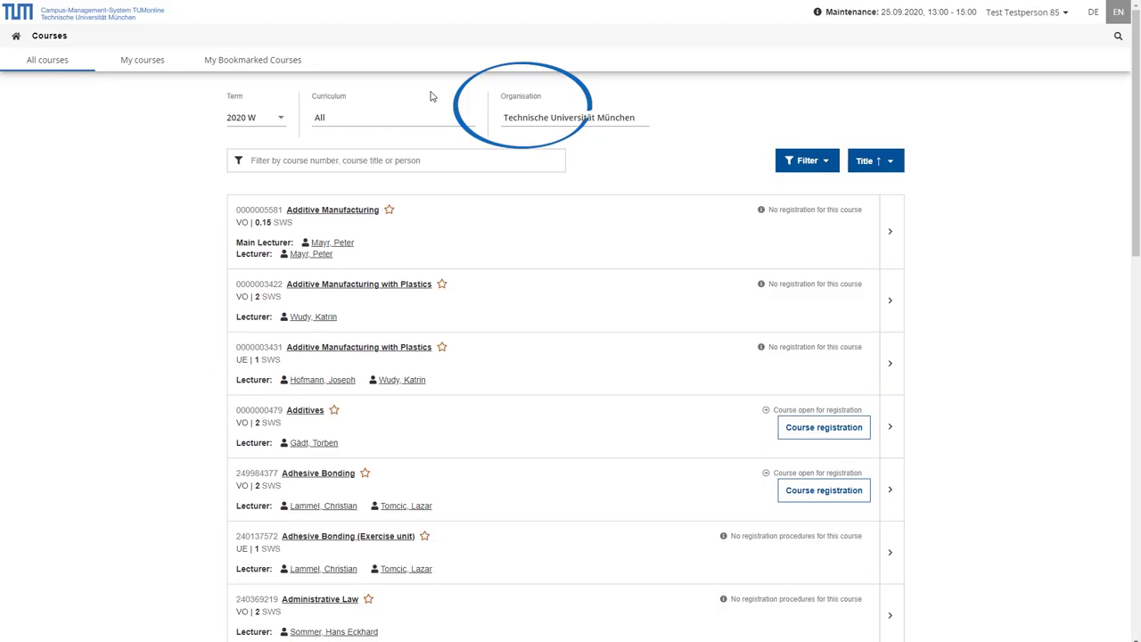
click(622, 121)
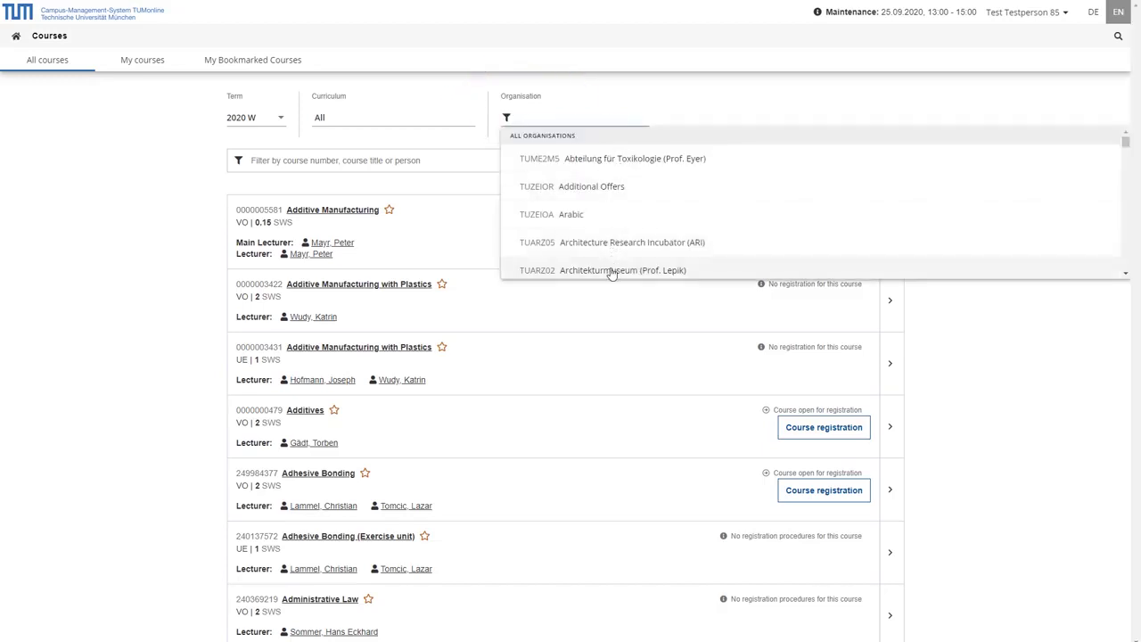
click(601, 82)
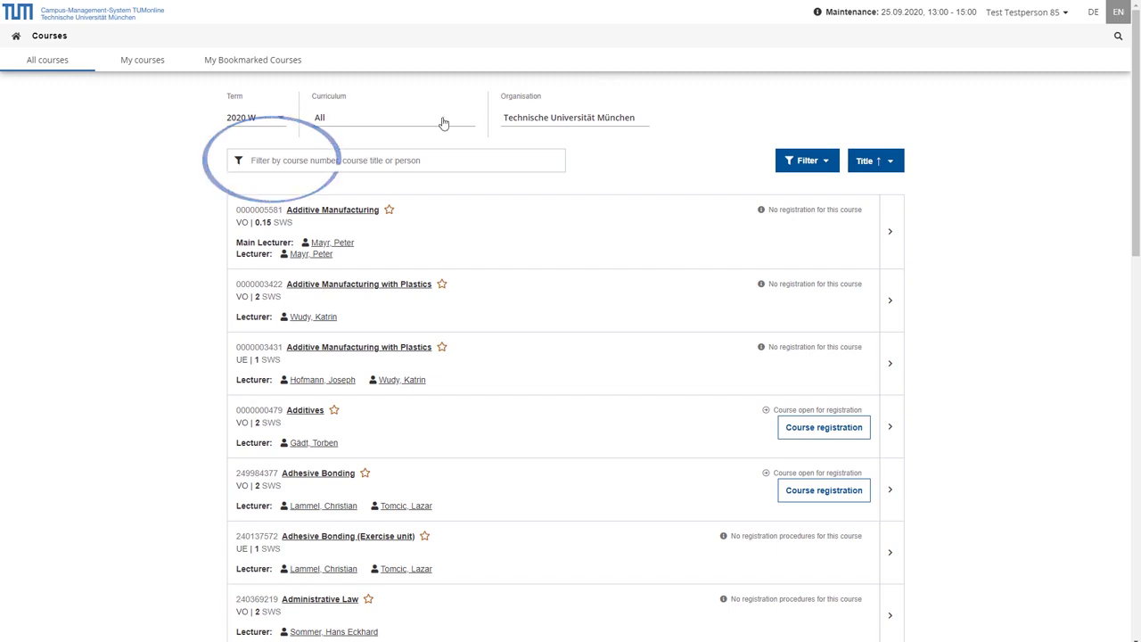
click(264, 162)
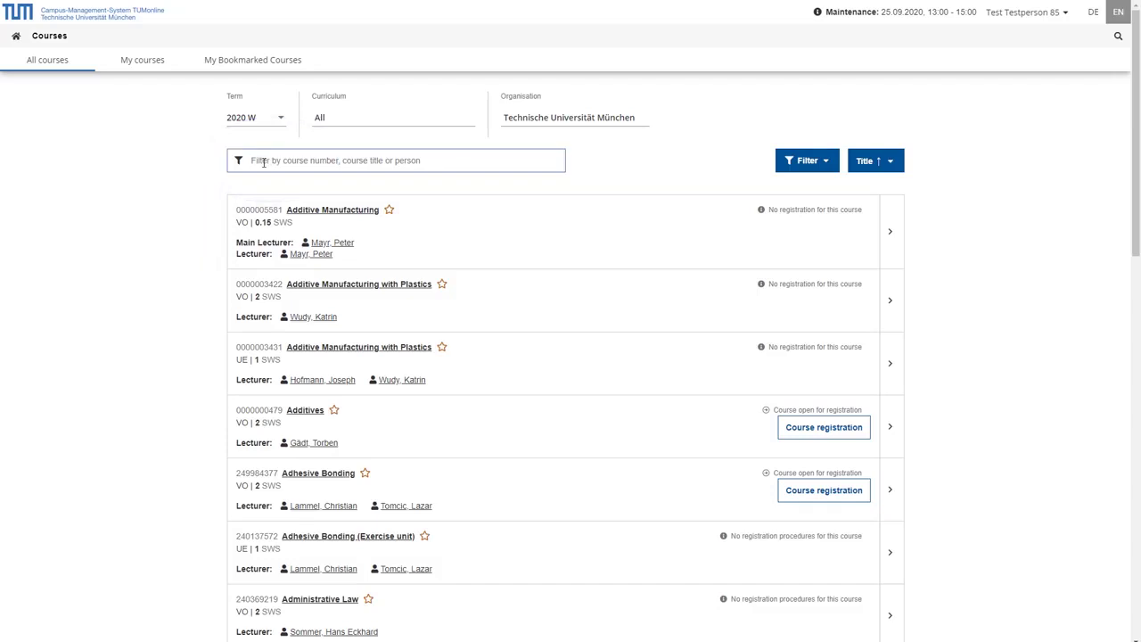
text(electronic)
click(557, 163)
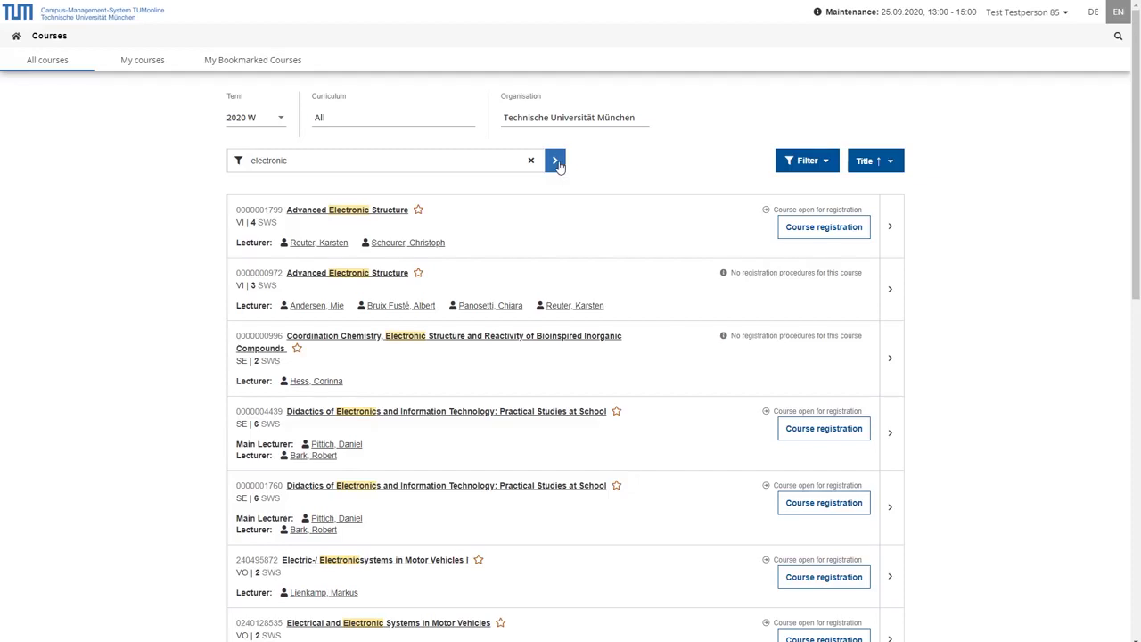
click(530, 162)
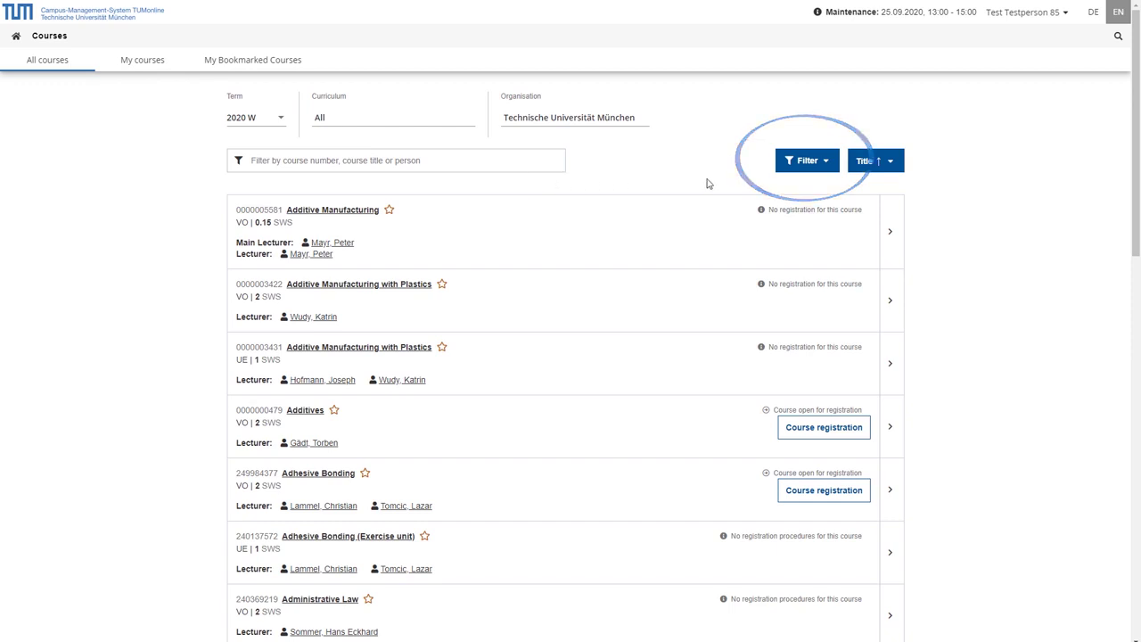
click(826, 163)
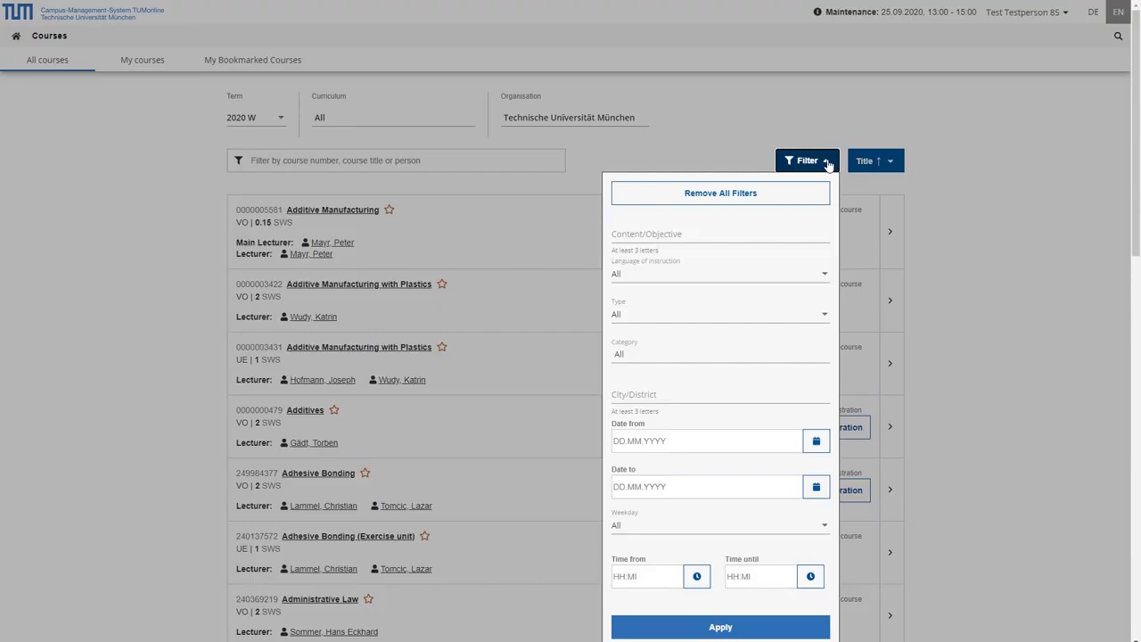
click(829, 141)
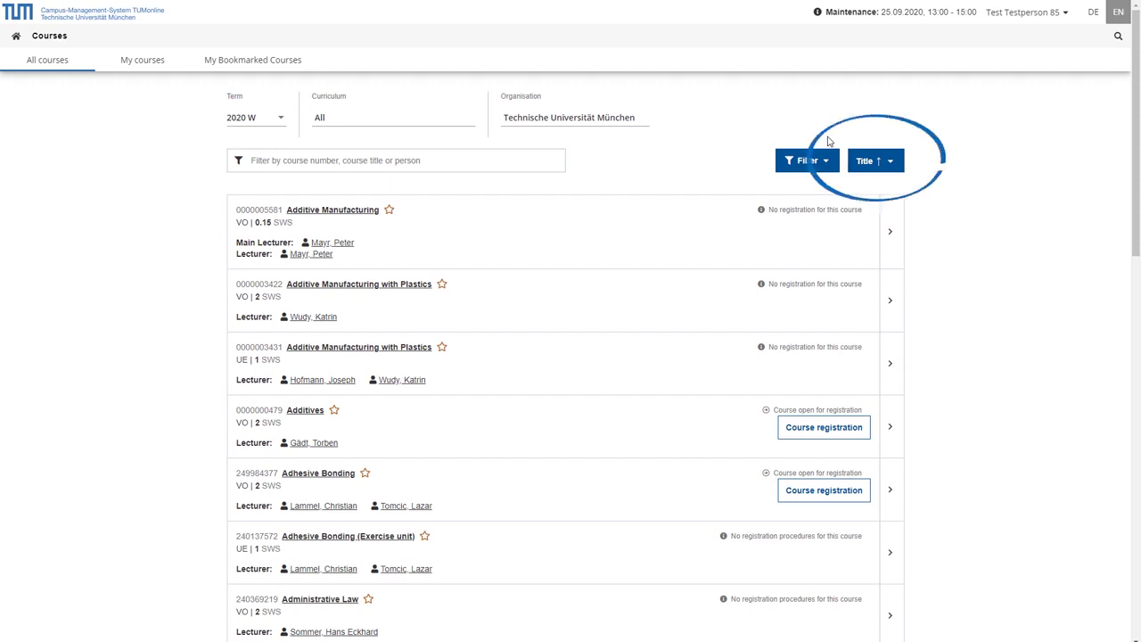
- Show the Title sorting options for the course list
click(891, 165)
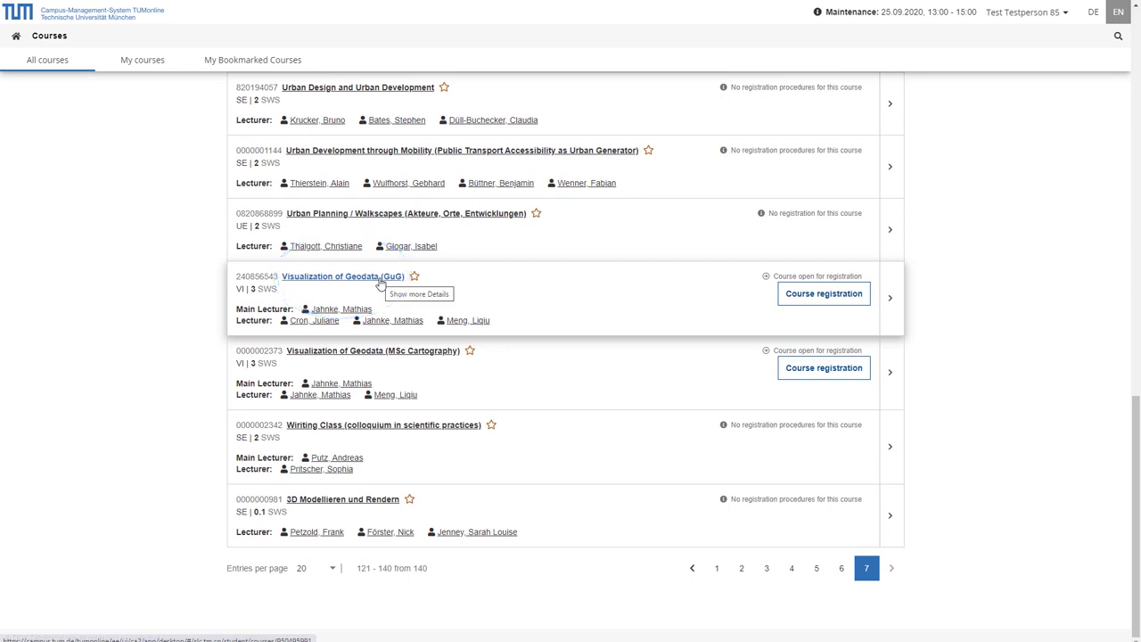
- Open Visualization of Geodata (GuG) and jump to its course description, then its Dates and Groups
click(887, 329)
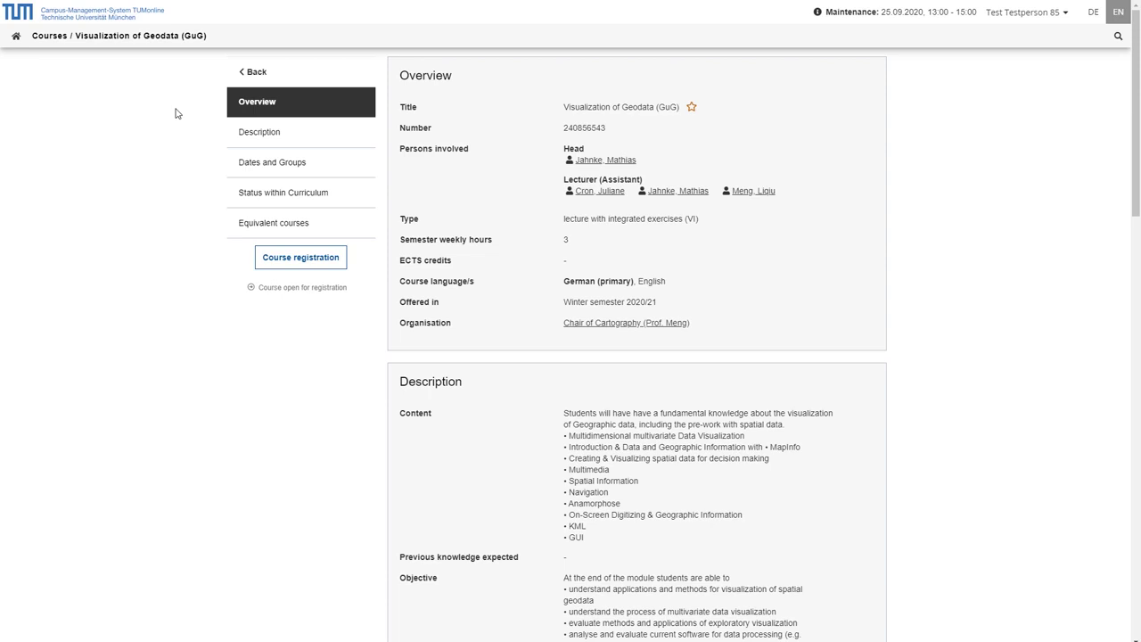
click(337, 141)
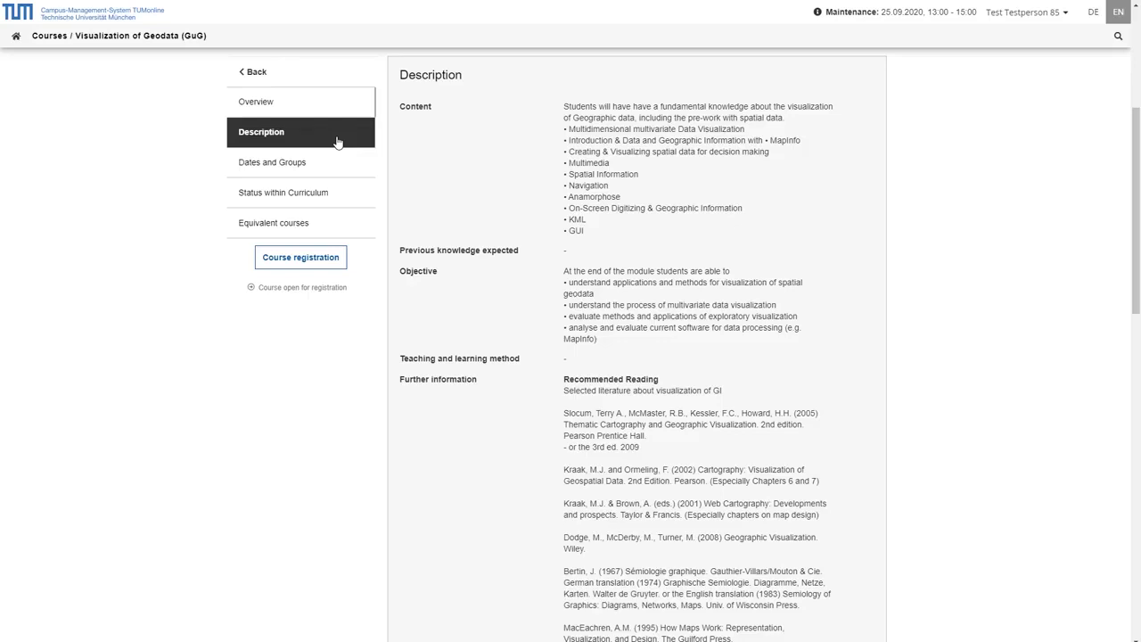
click(338, 169)
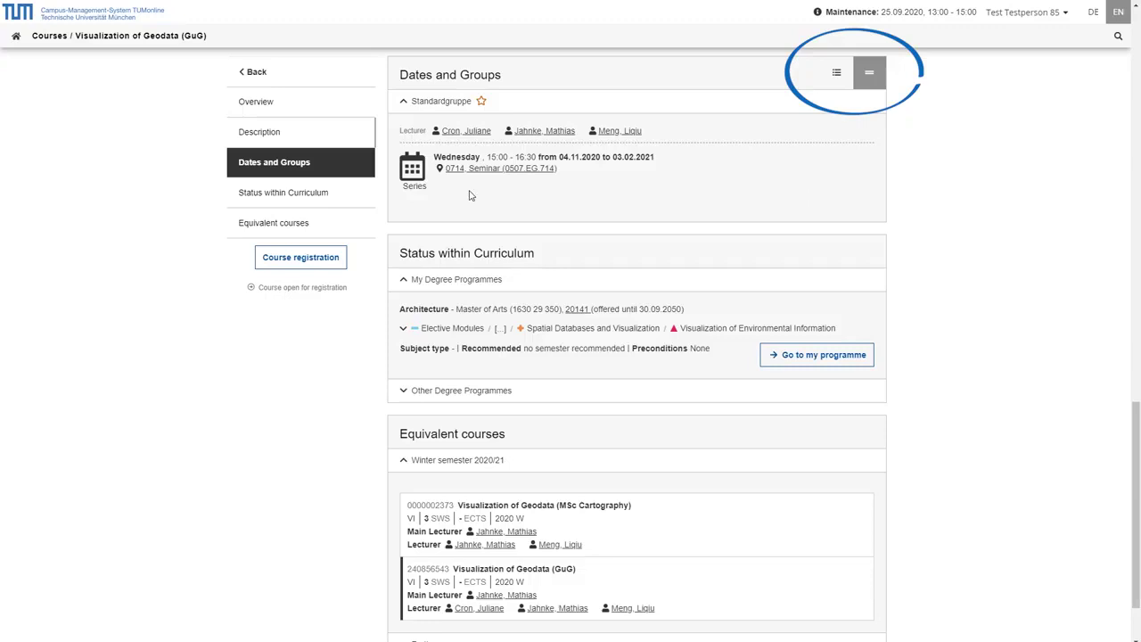
- Show GuG appointments as a dated list, then view its curriculum status and equivalent courses
click(837, 75)
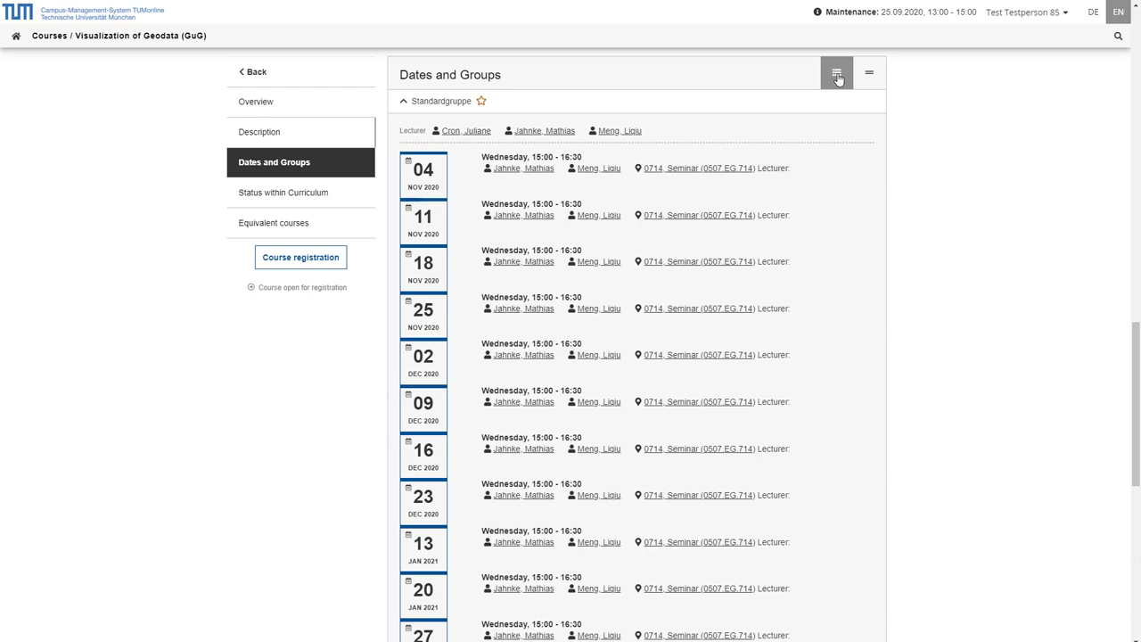
click(348, 198)
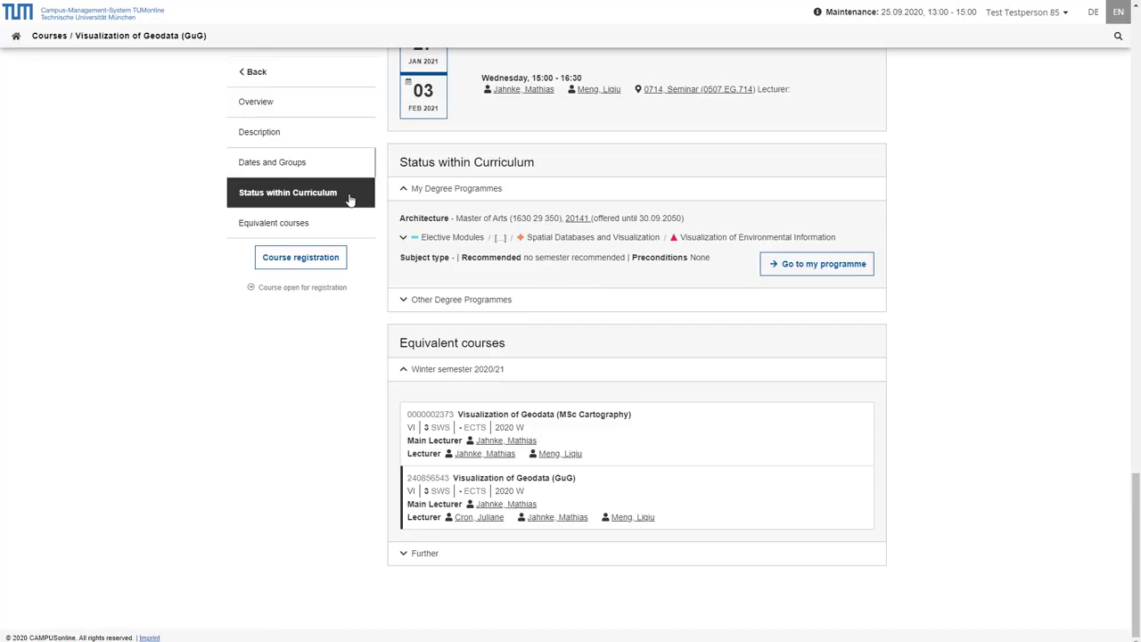
click(575, 218)
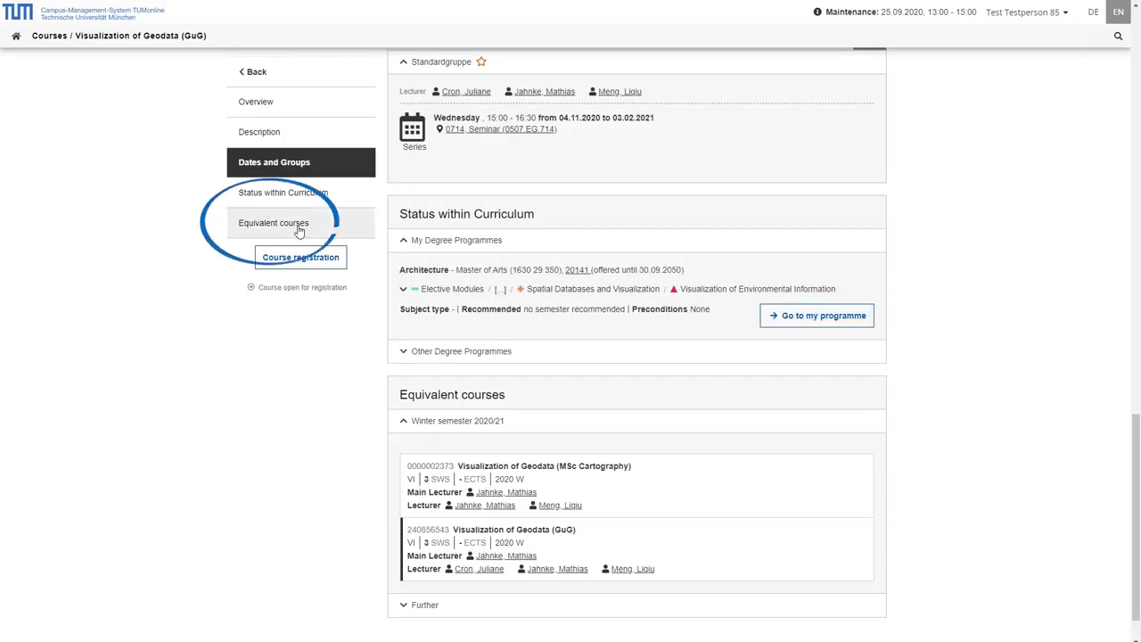
click(361, 234)
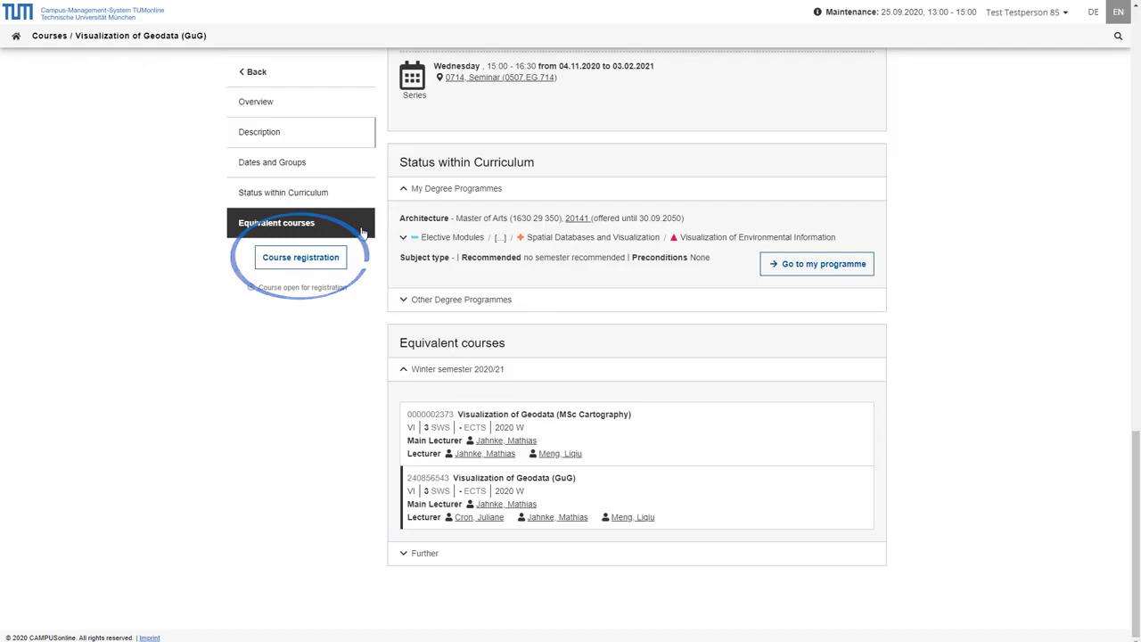
- Start the course registration from the button below the sidebar
click(318, 263)
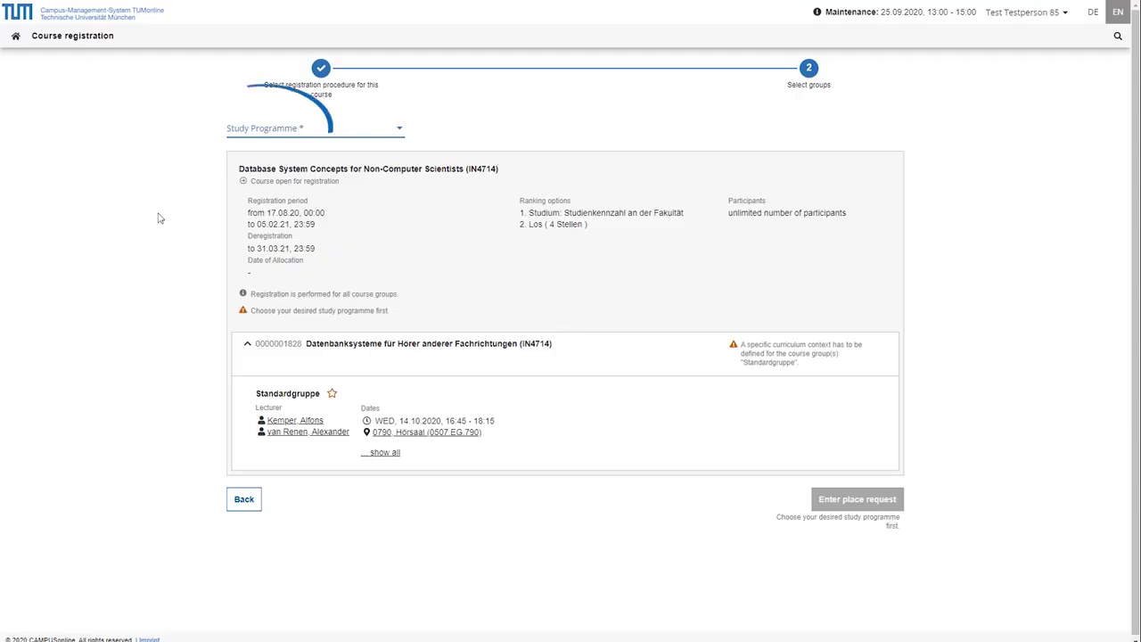
- Choose Architektur as the registration's study programme
click(360, 132)
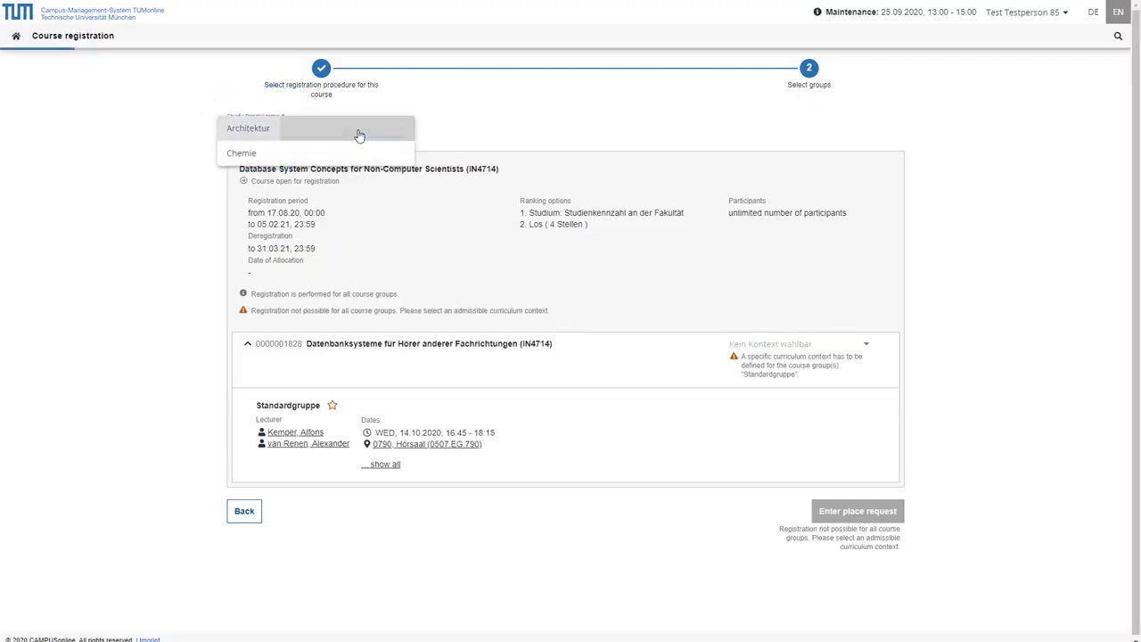
click(359, 134)
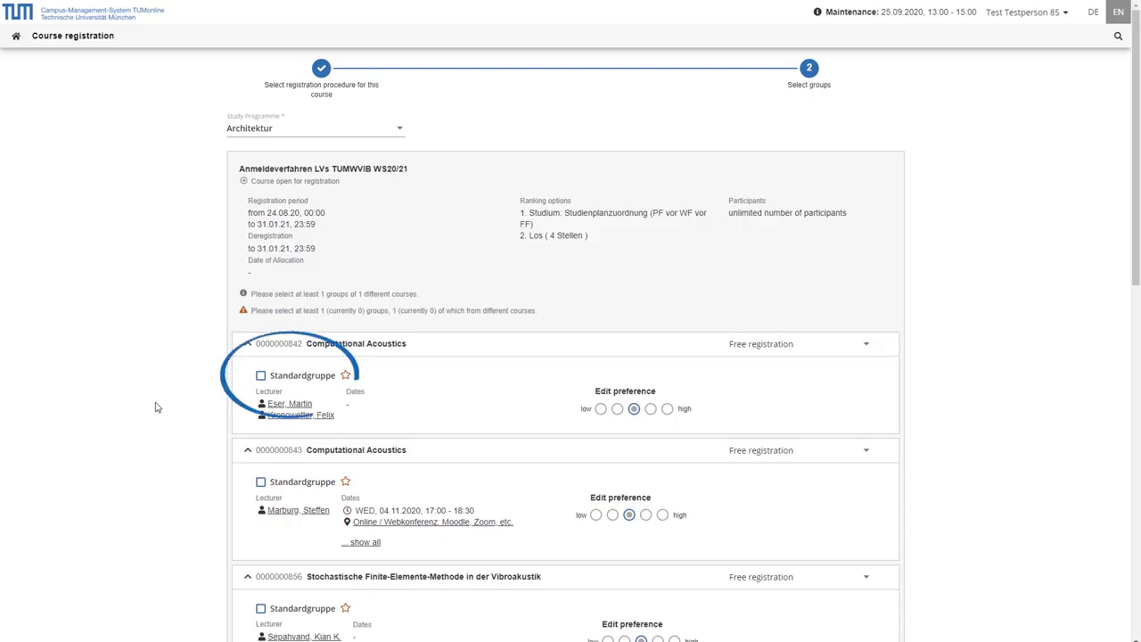
- Request places in both Computational Acoustics standard groups, the first with high preference, and confirm
click(261, 375)
click(260, 464)
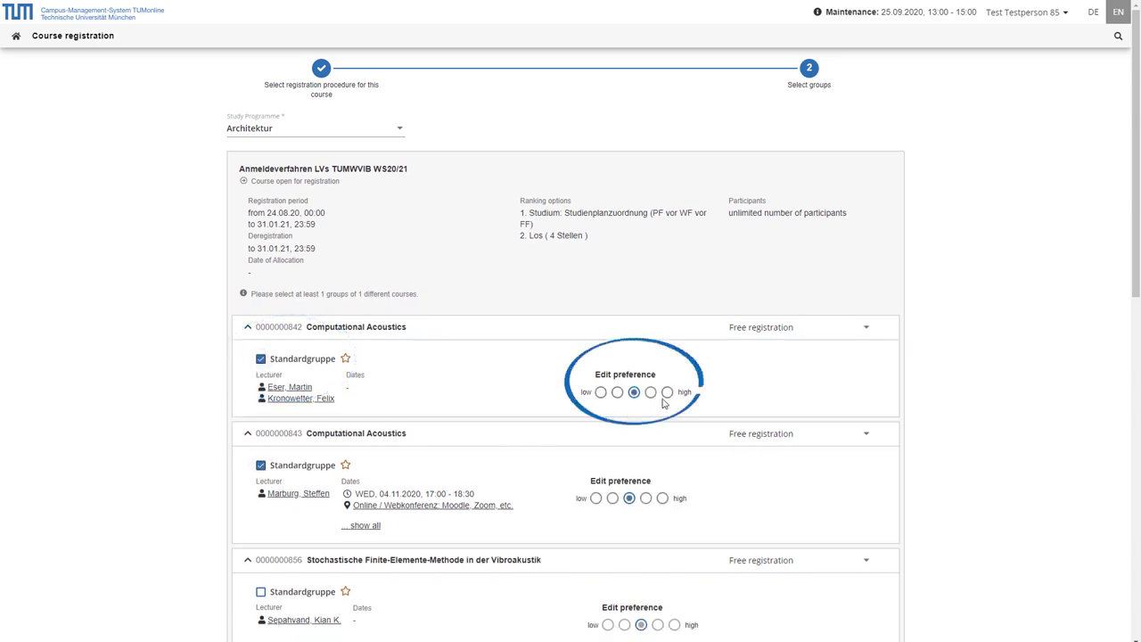
click(667, 392)
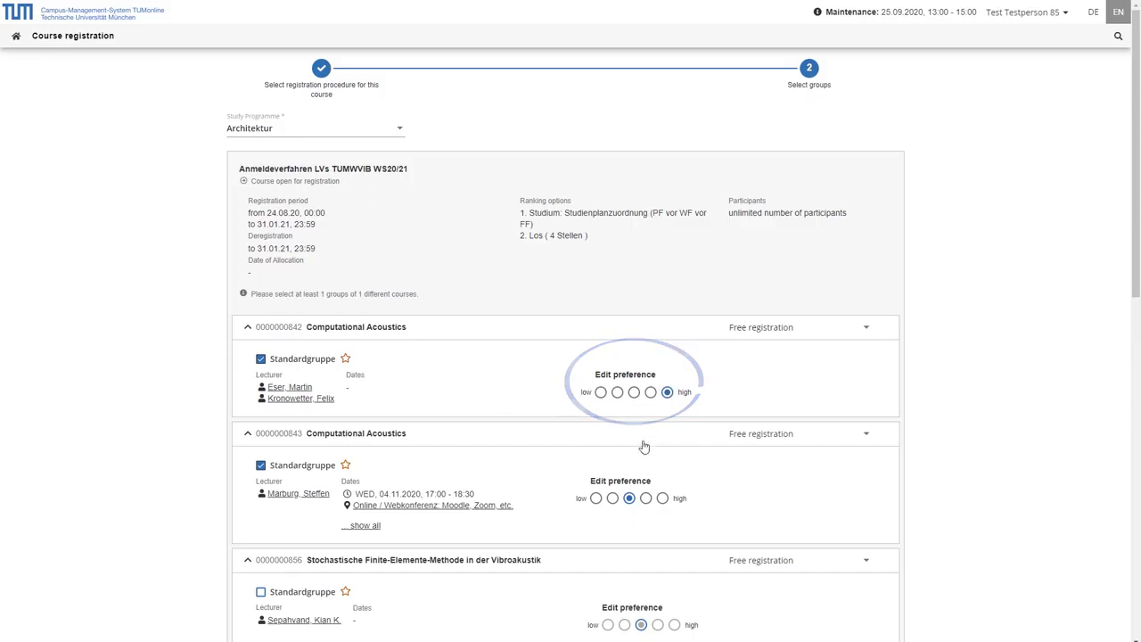
click(613, 499)
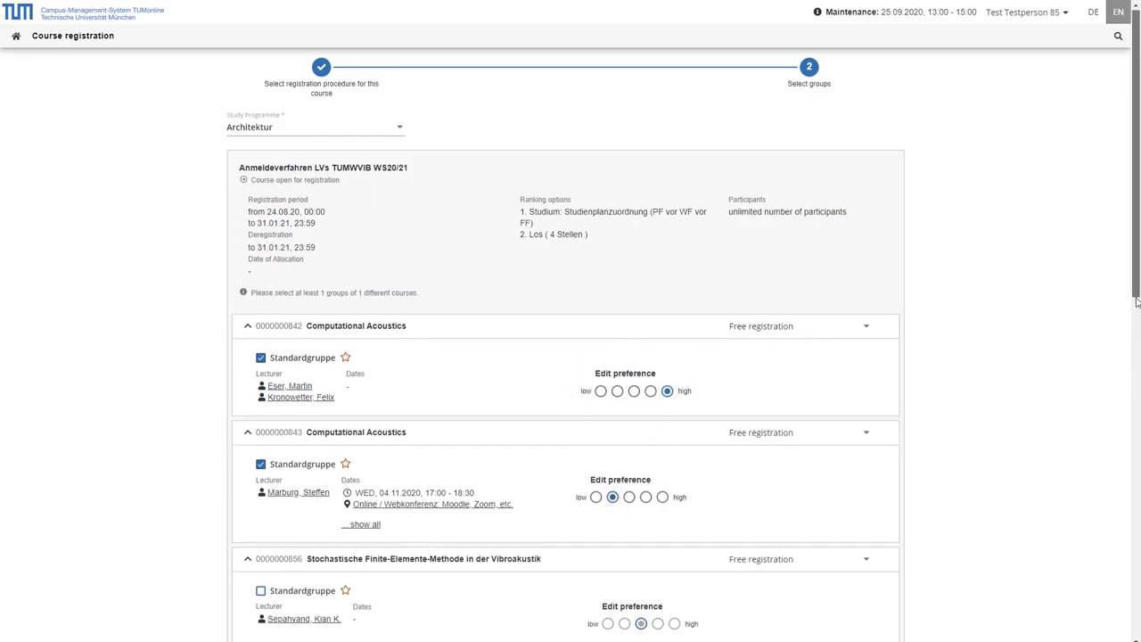
drag(1135, 178, 1135, 482)
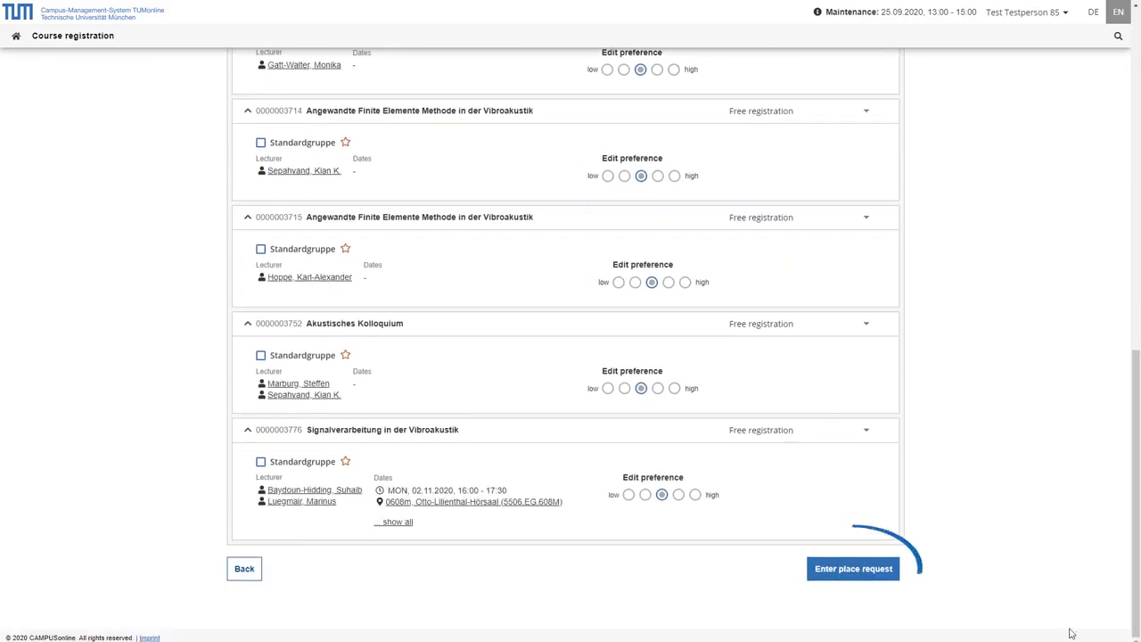
click(854, 575)
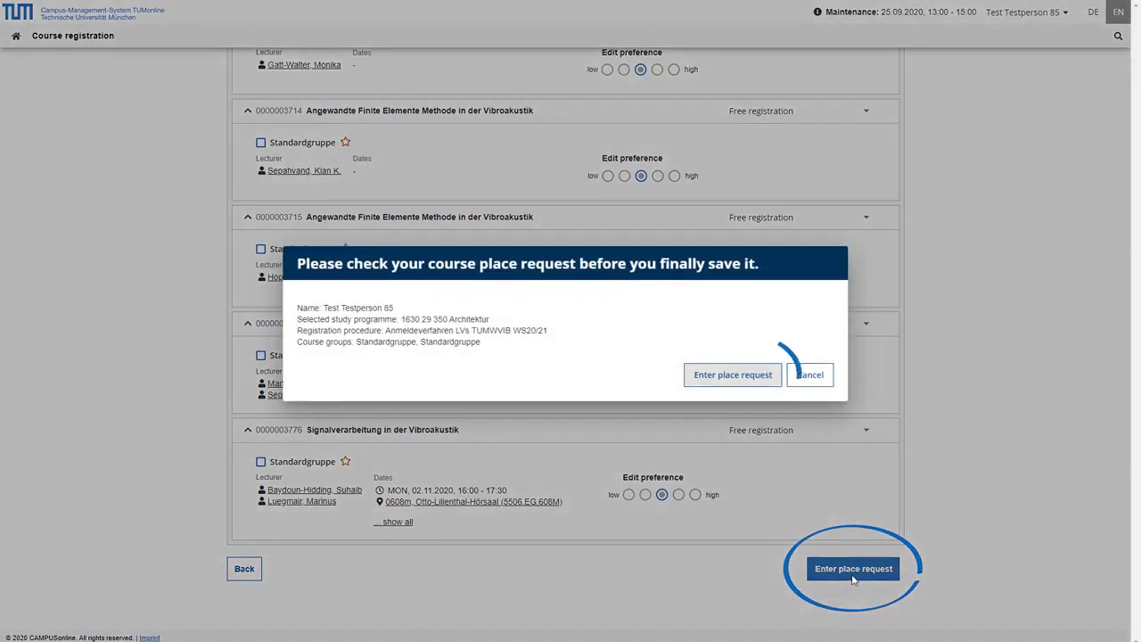
click(733, 376)
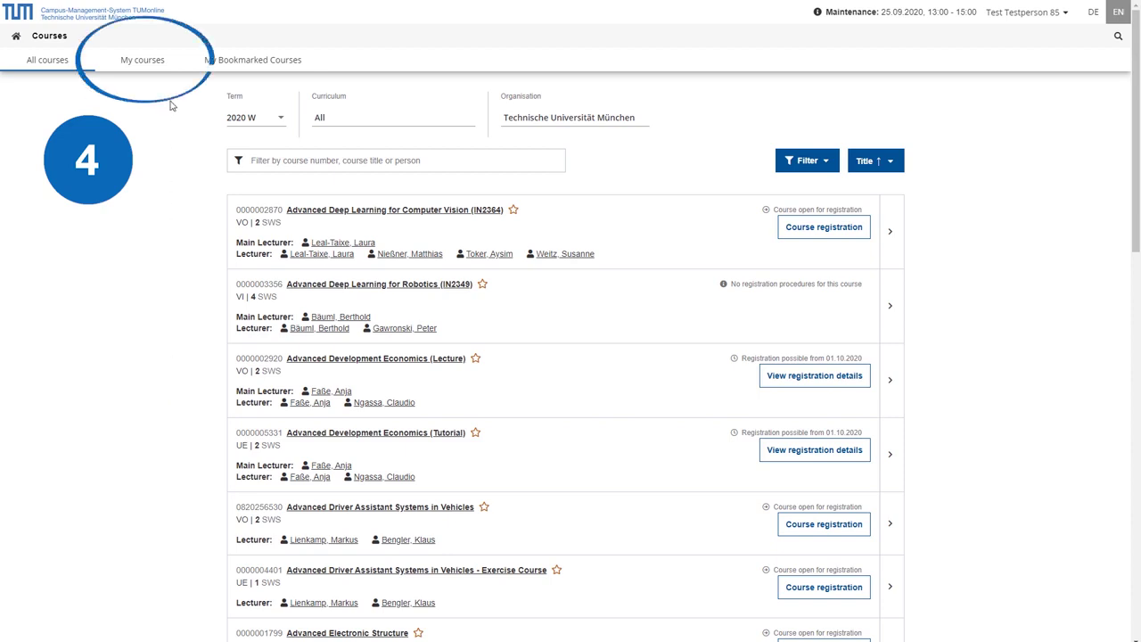
- View the registered courses tab, then the My Bookmarked Courses list
click(167, 73)
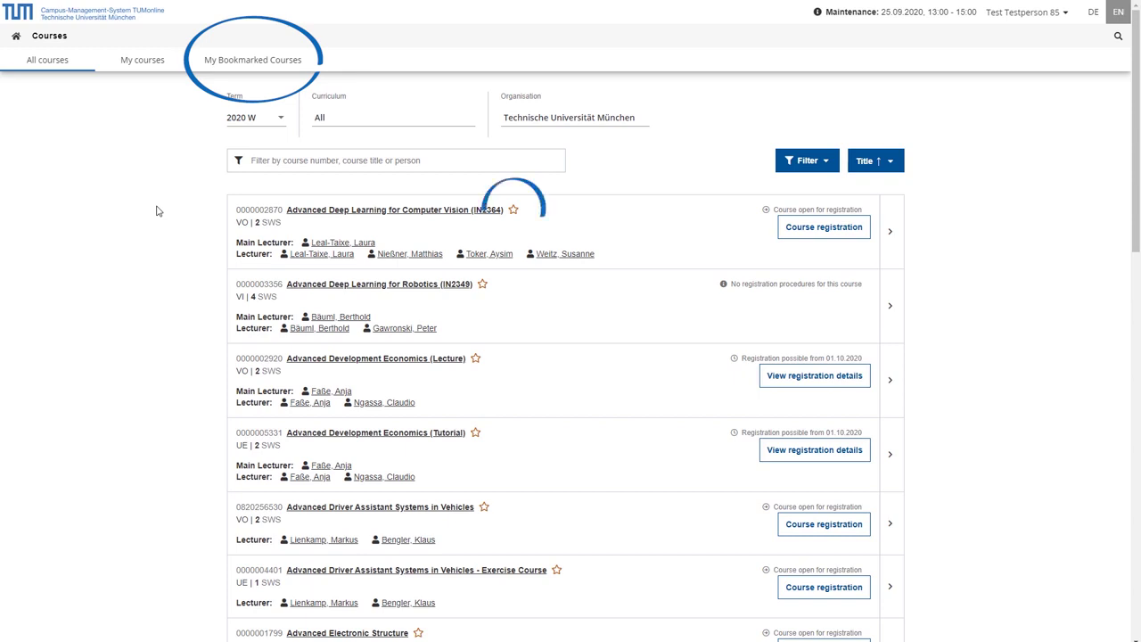
click(241, 71)
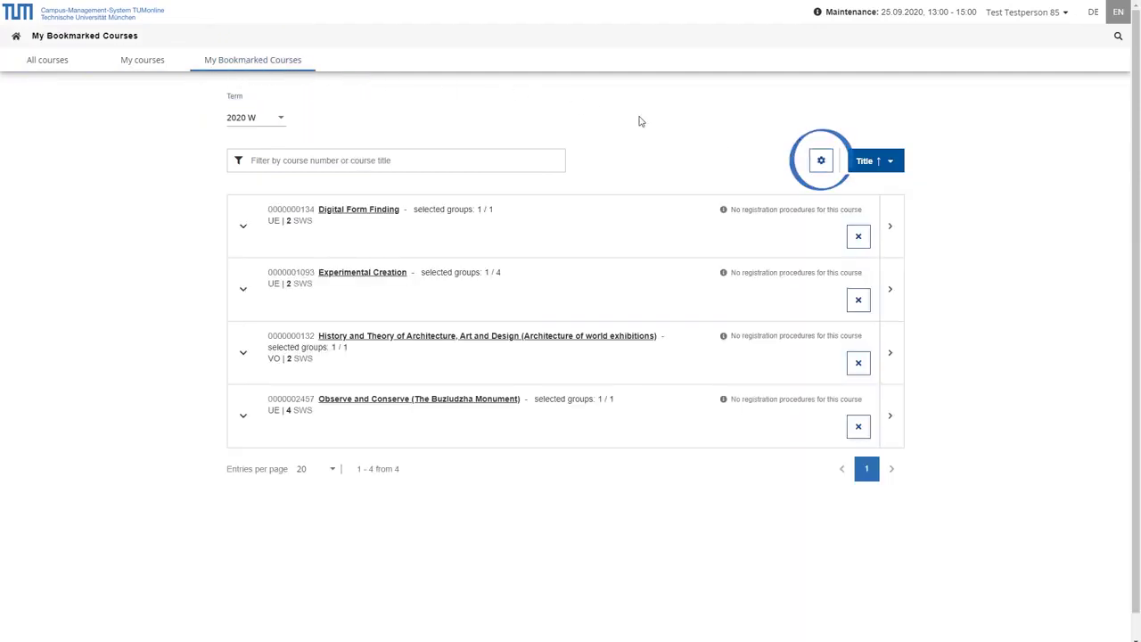
- Show the notification options for bookmarked courses
click(820, 161)
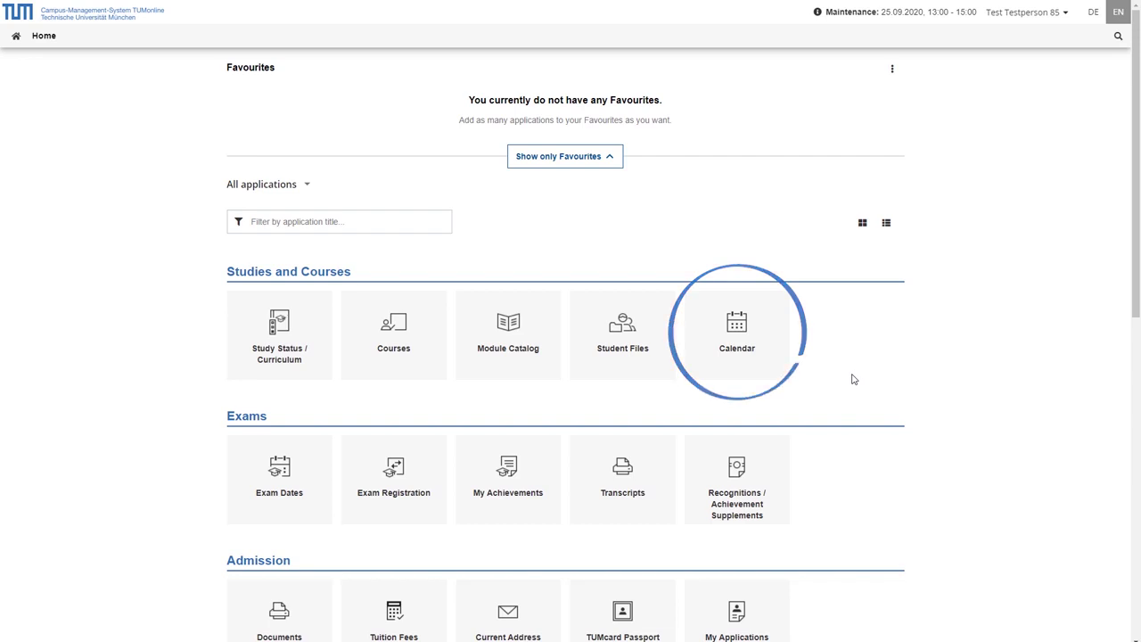
- Open the personal calendar for week 39/2020 and display its personal settings form
click(751, 379)
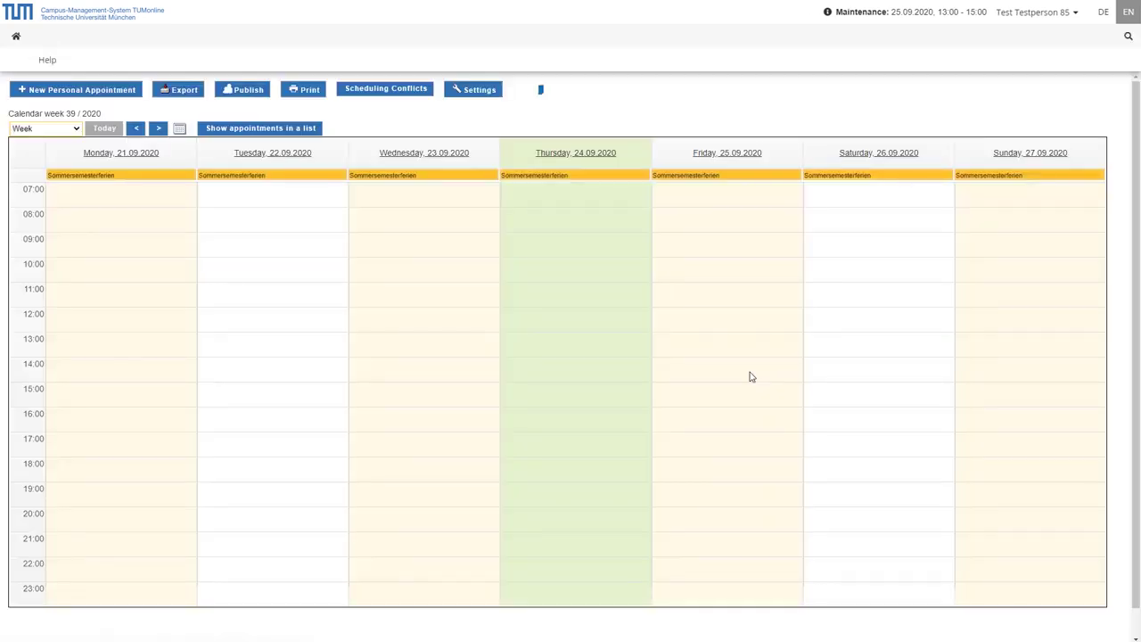
click(481, 91)
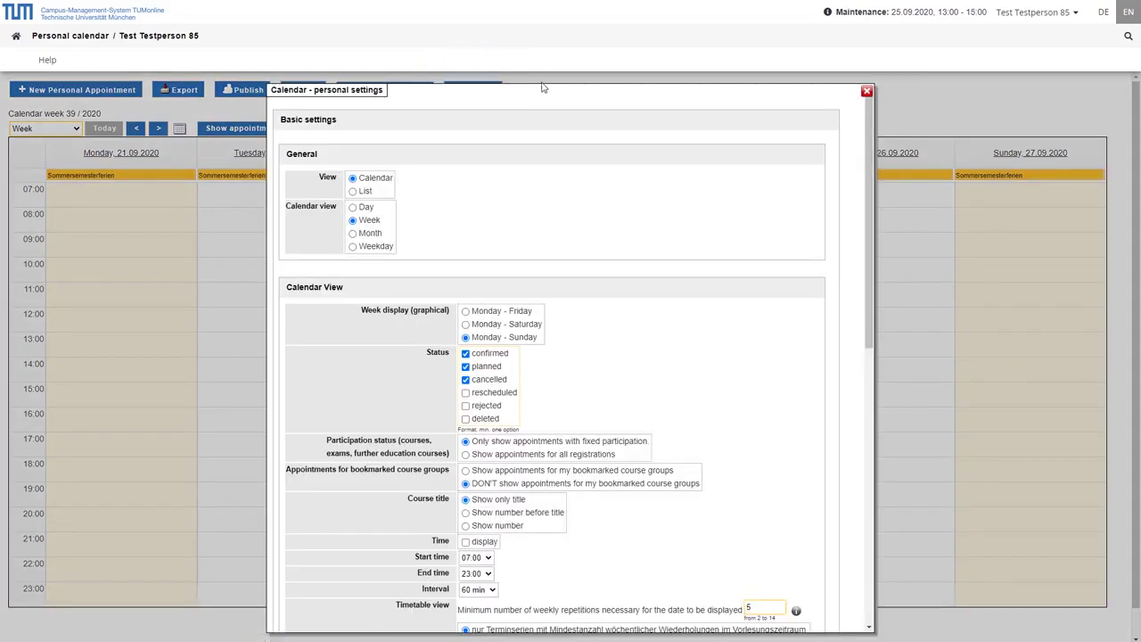